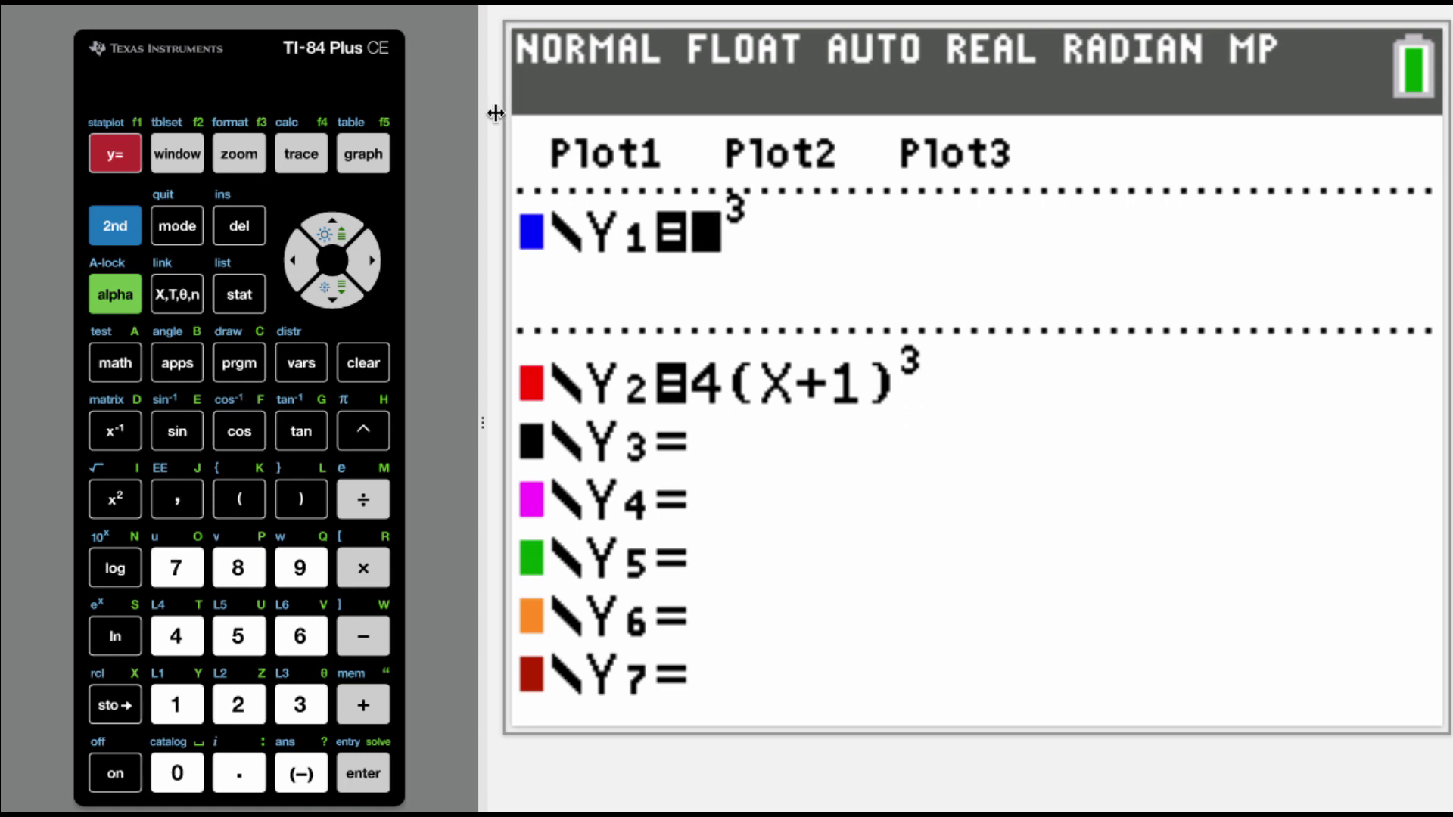
# - Graph Y1 = X³ and Y2 = 4(X+1)³ together on the same axes
pyautogui.click(361, 156)
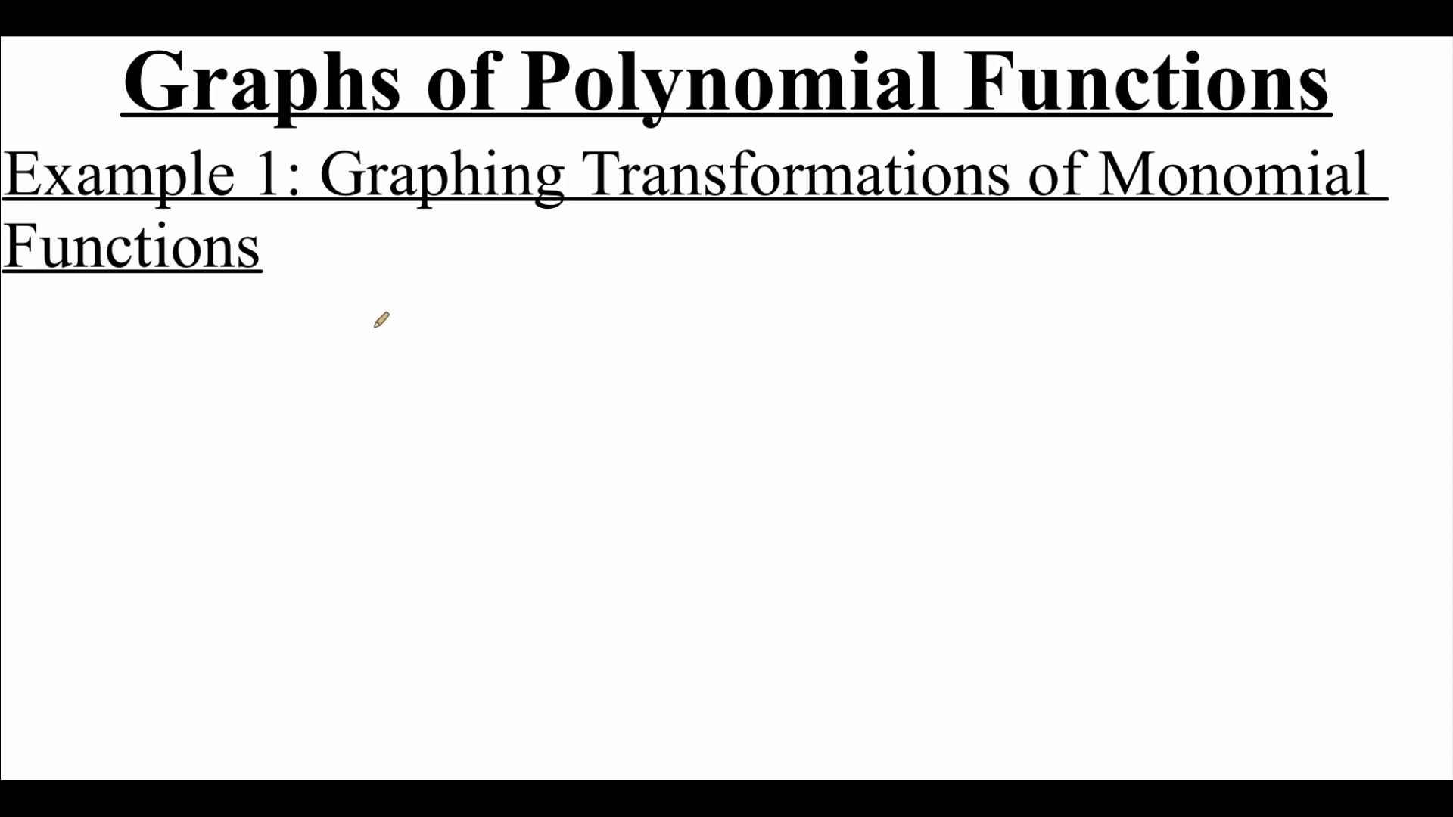
# - Handwrite h(x) = −(x−2)⁴ + 5 in red, then its parent f(x) = x⁴ below in blue
pyautogui.moveTo(369, 268)
pyautogui.mouseDown()
pyautogui.moveTo(365, 331)
pyautogui.moveTo(416, 292)
pyautogui.moveTo(422, 315)
pyautogui.moveTo(606, 288)
pyautogui.moveTo(697, 236)
pyautogui.moveTo(688, 270)
pyautogui.moveTo(728, 303)
pyautogui.mouseUp()
pyautogui.moveTo(714, 292)
pyautogui.mouseDown()
pyautogui.moveTo(747, 286)
pyautogui.moveTo(760, 305)
pyautogui.moveTo(797, 269)
pyautogui.mouseUp()
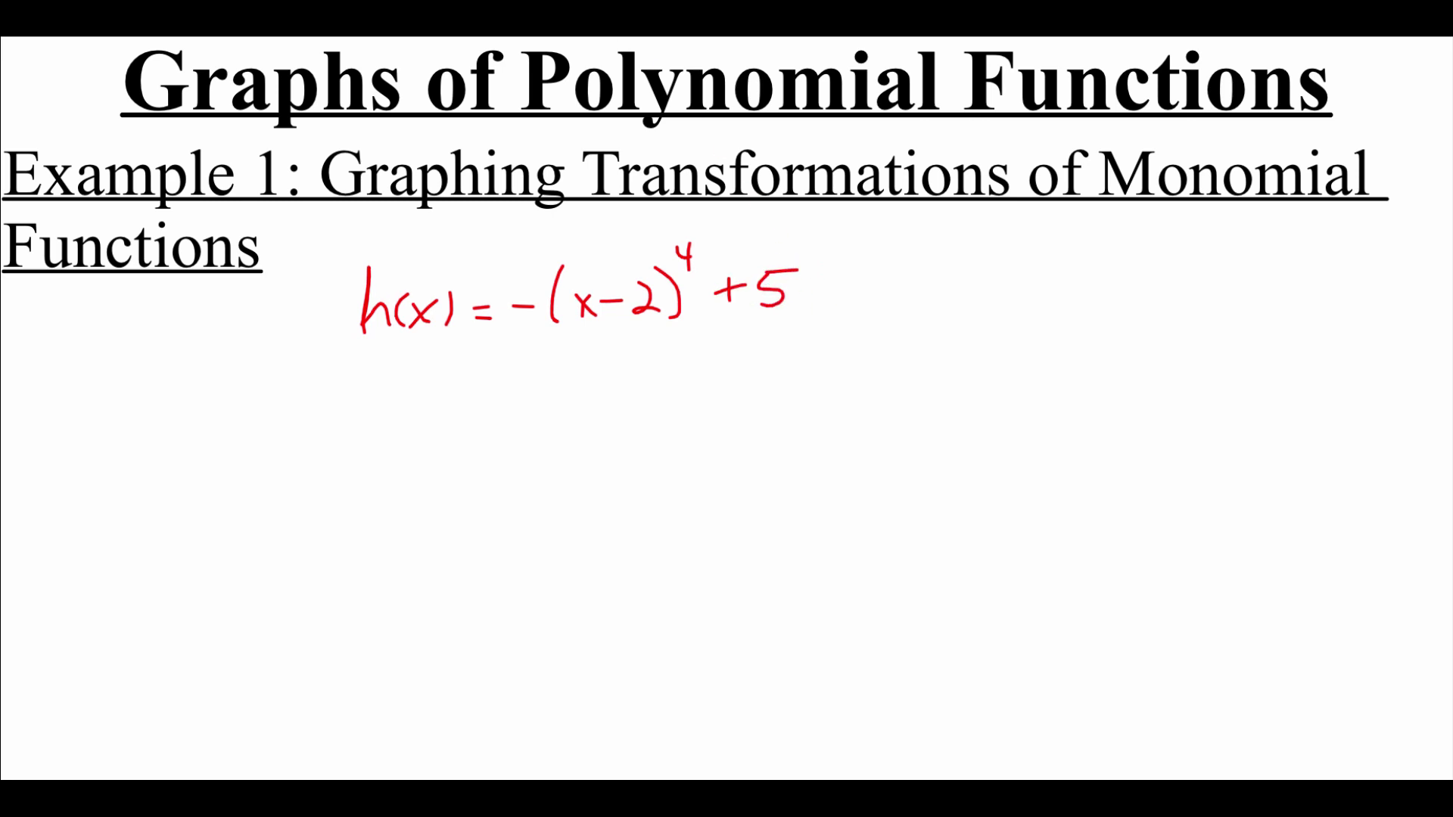
pyautogui.moveTo(405, 399)
pyautogui.mouseDown()
pyautogui.moveTo(373, 463)
pyautogui.moveTo(391, 440)
pyautogui.mouseUp()
pyautogui.moveTo(433, 430)
pyautogui.mouseDown()
pyautogui.moveTo(450, 452)
pyautogui.moveTo(453, 428)
pyautogui.moveTo(418, 462)
pyautogui.moveTo(477, 462)
pyautogui.mouseUp()
pyautogui.moveTo(510, 438); pyautogui.dragTo(614, 450)
pyautogui.moveTo(612, 424); pyautogui.dragTo(590, 452)
pyautogui.moveTo(627, 388); pyautogui.dragTo(641, 405)
pyautogui.moveTo(637, 388); pyautogui.dragTo(638, 416)
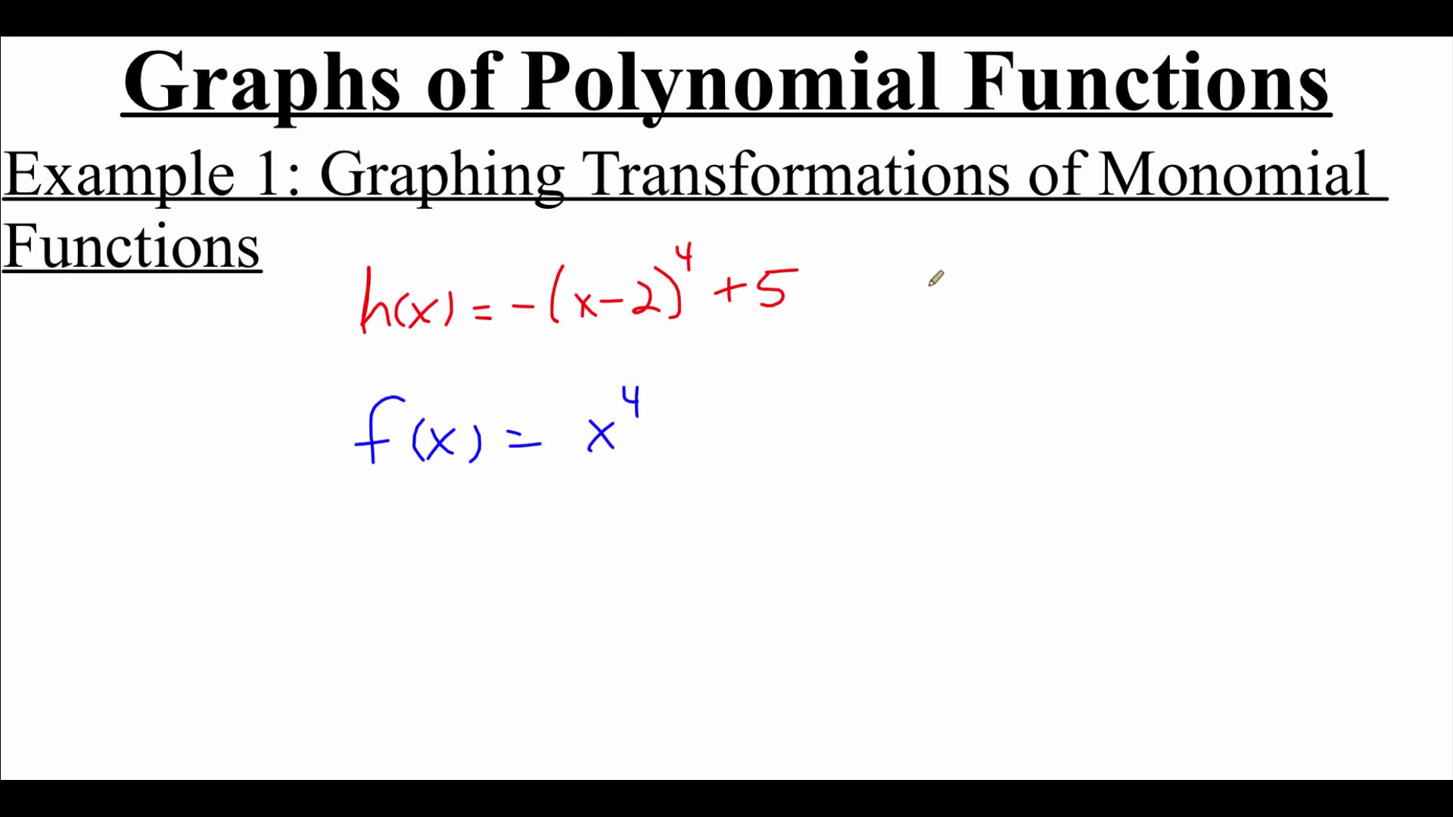
# - Write 'right 2 spaces', 'X-axis reflection' and 'up 5 spaces' in red beside h(x)
pyautogui.moveTo(917, 297)
pyautogui.mouseDown()
pyautogui.moveTo(942, 272)
pyautogui.moveTo(1168, 266)
pyautogui.moveTo(1418, 288)
pyautogui.moveTo(1368, 292)
pyautogui.mouseUp()
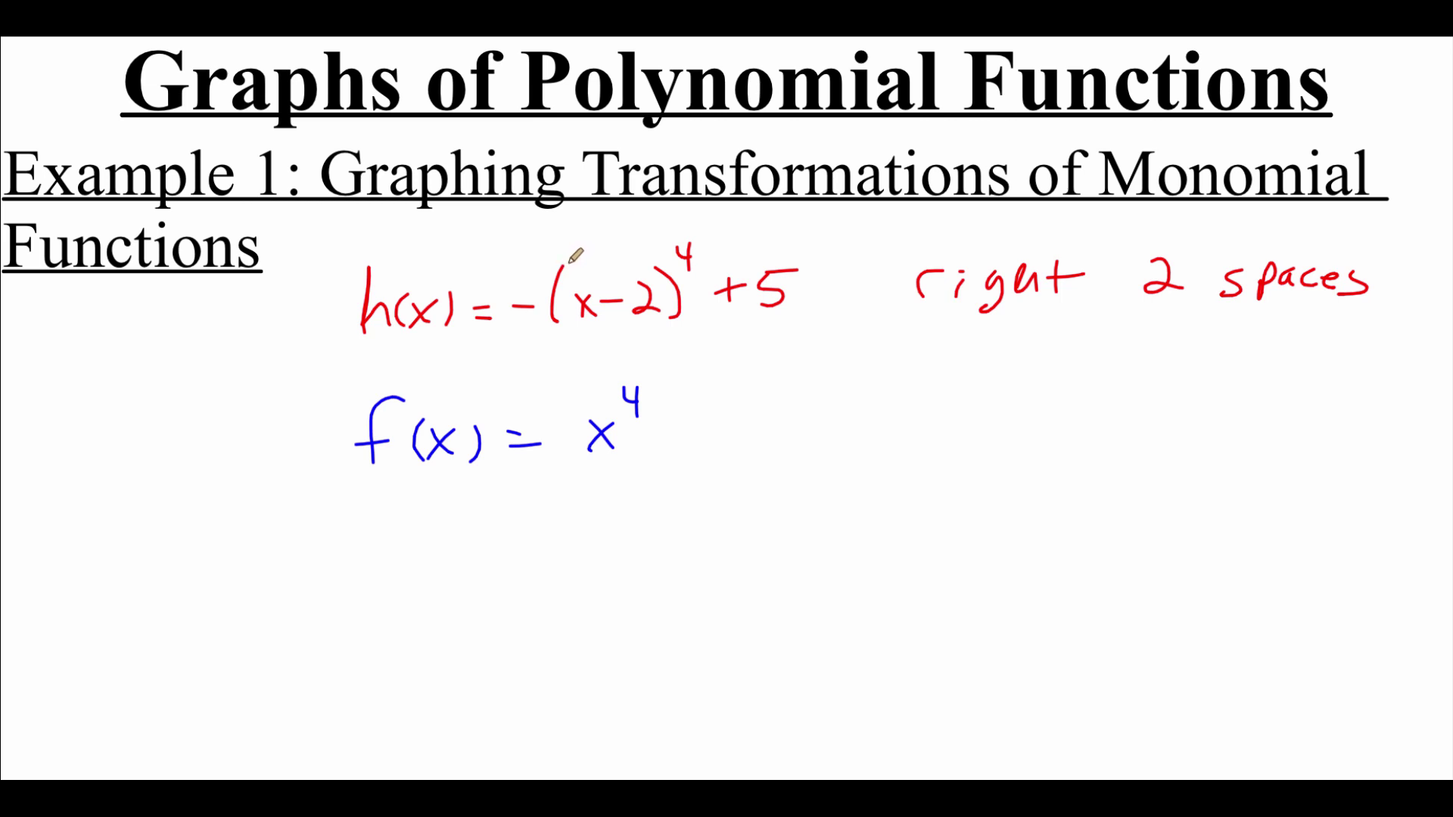
pyautogui.moveTo(918, 334)
pyautogui.mouseDown()
pyautogui.moveTo(1048, 367)
pyautogui.moveTo(1338, 370)
pyautogui.mouseUp()
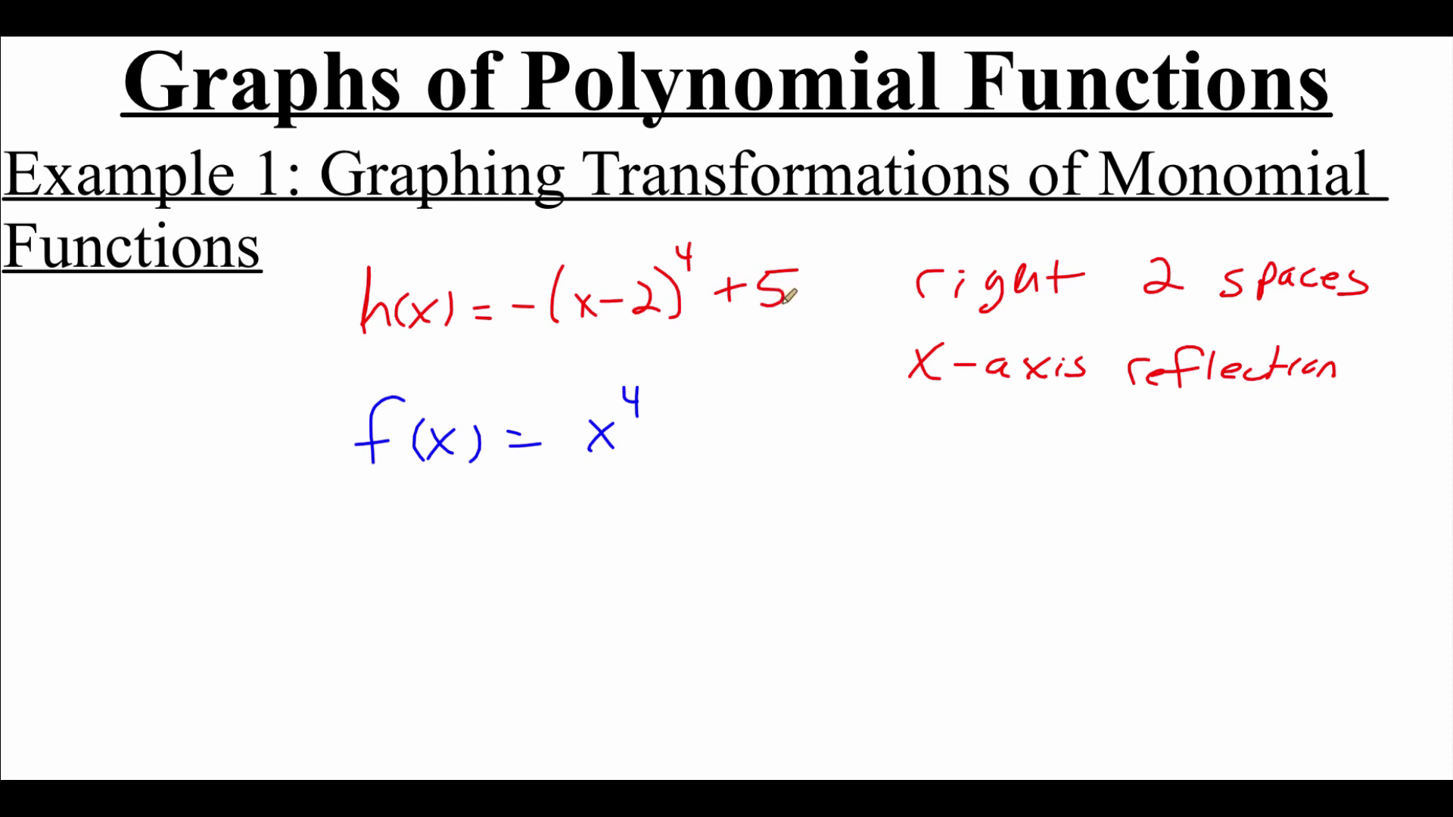
pyautogui.moveTo(912, 433); pyautogui.dragTo(937, 456)
pyautogui.moveTo(956, 438); pyautogui.dragTo(957, 454)
pyautogui.moveTo(1039, 426); pyautogui.dragTo(1022, 454)
pyautogui.moveTo(1114, 428); pyautogui.dragTo(1098, 456)
pyautogui.moveTo(1125, 428)
pyautogui.mouseDown()
pyautogui.moveTo(1127, 461)
pyautogui.moveTo(1226, 452)
pyautogui.mouseUp()
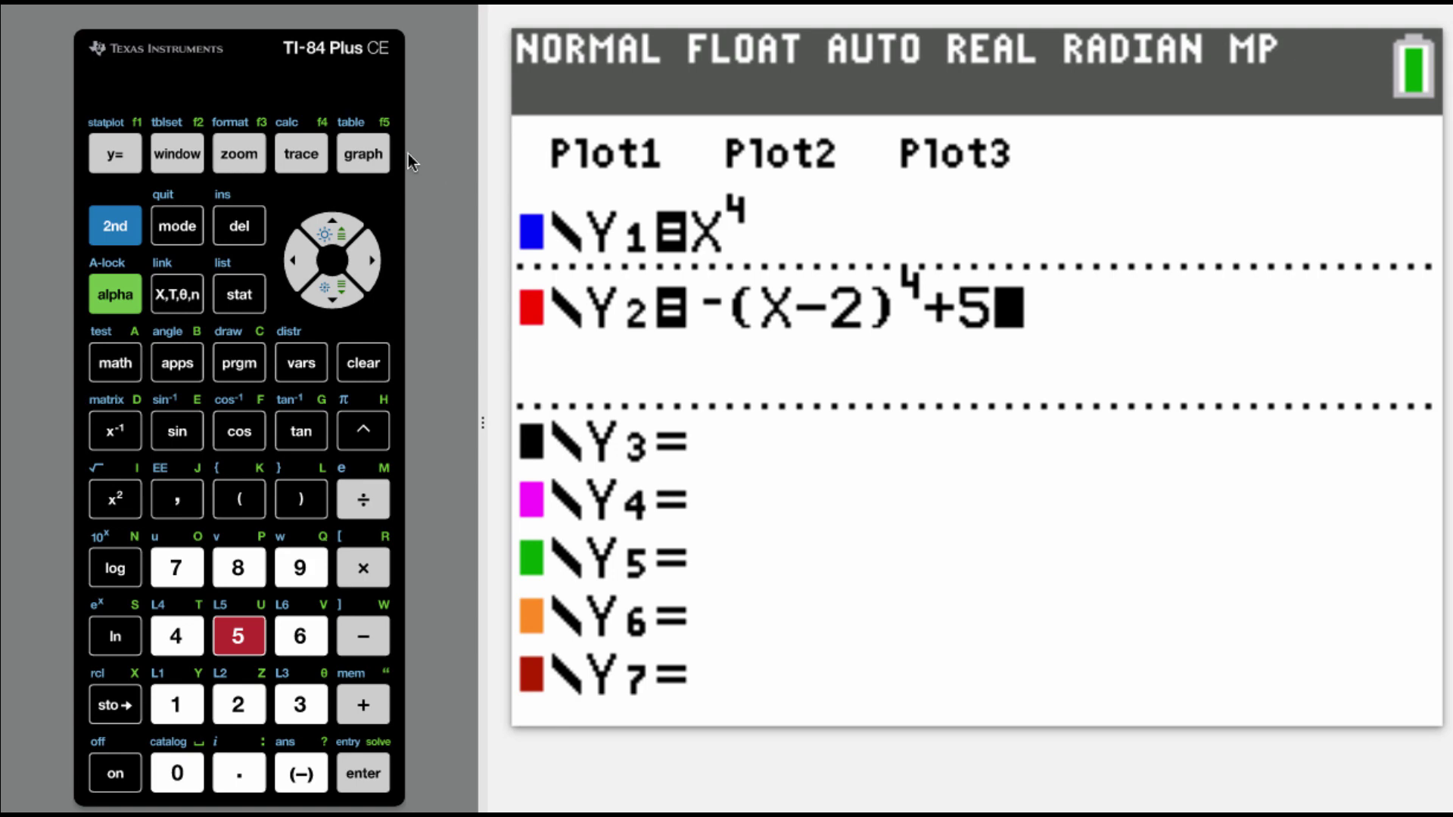
# - Graph Y1 = X⁴ and Y2 = −(X−2)⁴+5 on the same axes
pyautogui.click(379, 159)
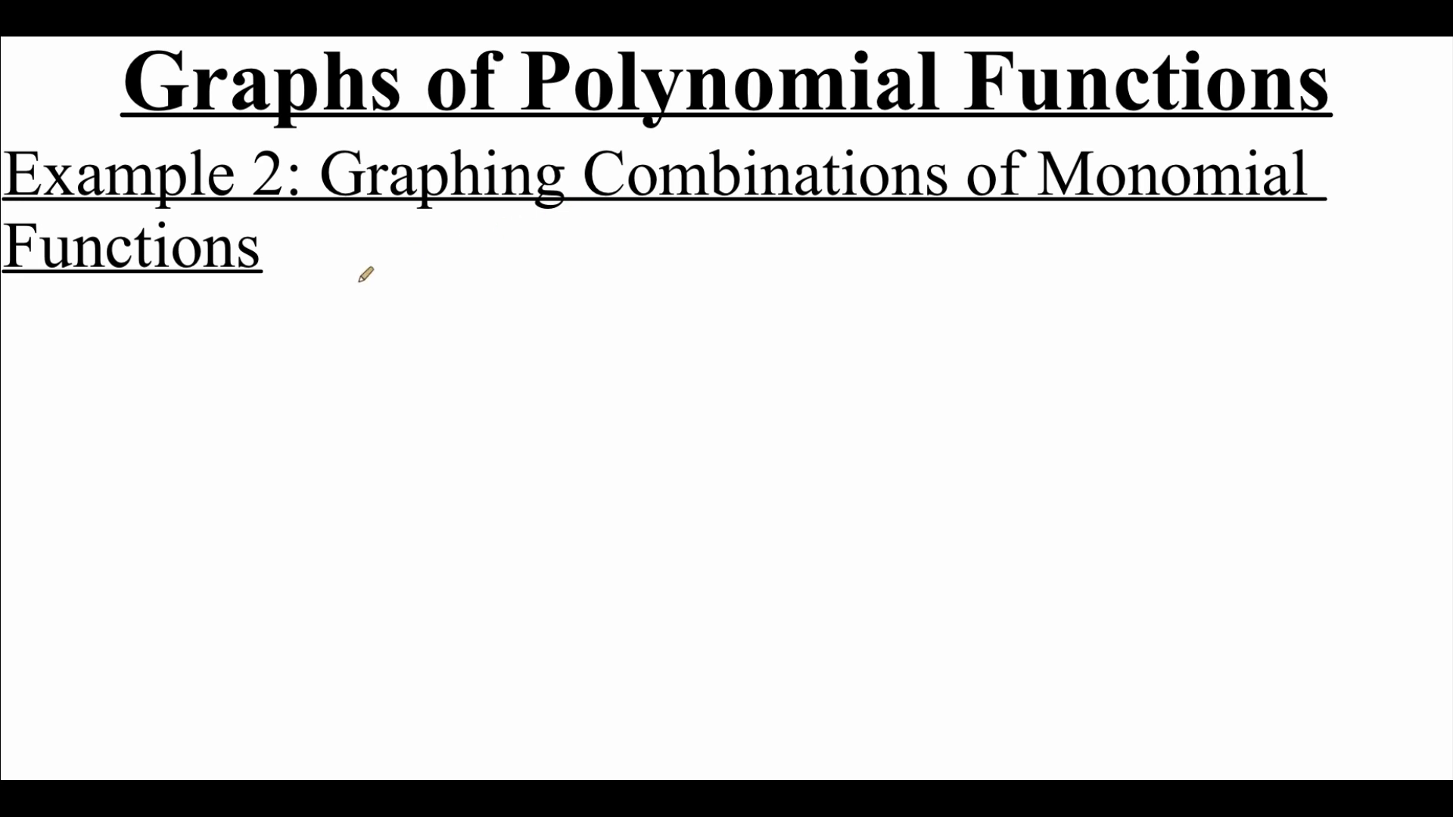
# - Handwrite f(x) = x³ + x in red beneath the Example 2 heading
pyautogui.moveTo(391, 330)
pyautogui.mouseDown()
pyautogui.moveTo(428, 267)
pyautogui.moveTo(399, 303)
pyautogui.moveTo(474, 319)
pyautogui.mouseUp()
pyautogui.moveTo(476, 295)
pyautogui.mouseDown()
pyautogui.moveTo(423, 321)
pyautogui.moveTo(492, 324)
pyautogui.mouseUp()
pyautogui.moveTo(519, 304); pyautogui.dragTo(539, 304)
pyautogui.moveTo(520, 313)
pyautogui.mouseDown()
pyautogui.moveTo(594, 315)
pyautogui.moveTo(578, 317)
pyautogui.mouseUp()
pyautogui.moveTo(603, 257)
pyautogui.mouseDown()
pyautogui.moveTo(638, 308)
pyautogui.moveTo(652, 298)
pyautogui.mouseUp()
pyautogui.moveTo(670, 287)
pyautogui.mouseDown()
pyautogui.moveTo(690, 311)
pyautogui.moveTo(664, 314)
pyautogui.mouseUp()
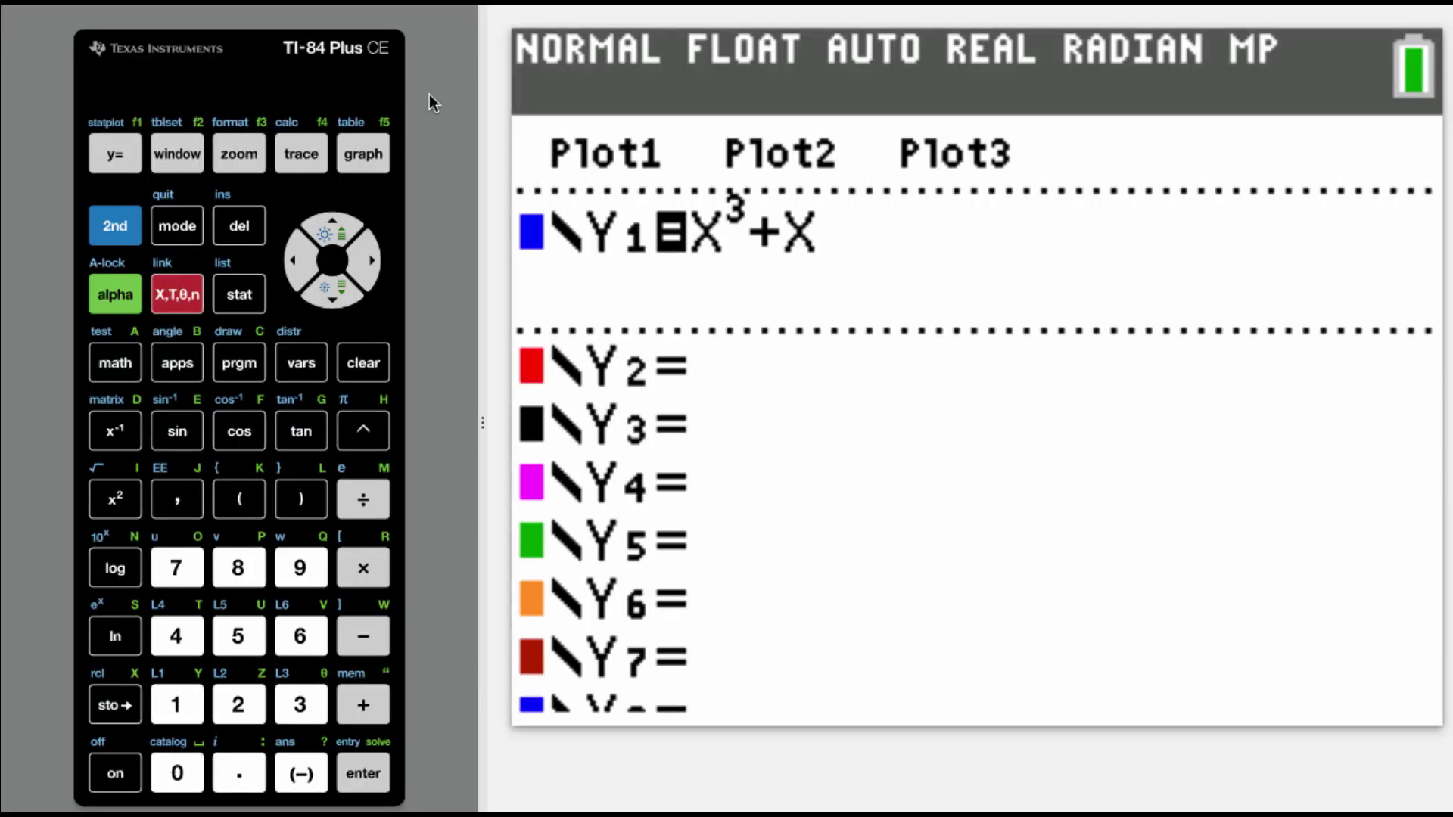
# - Graph Y1 = X³+X, then add Y2 = X and regraph to compare cubic and line
pyautogui.click(378, 155)
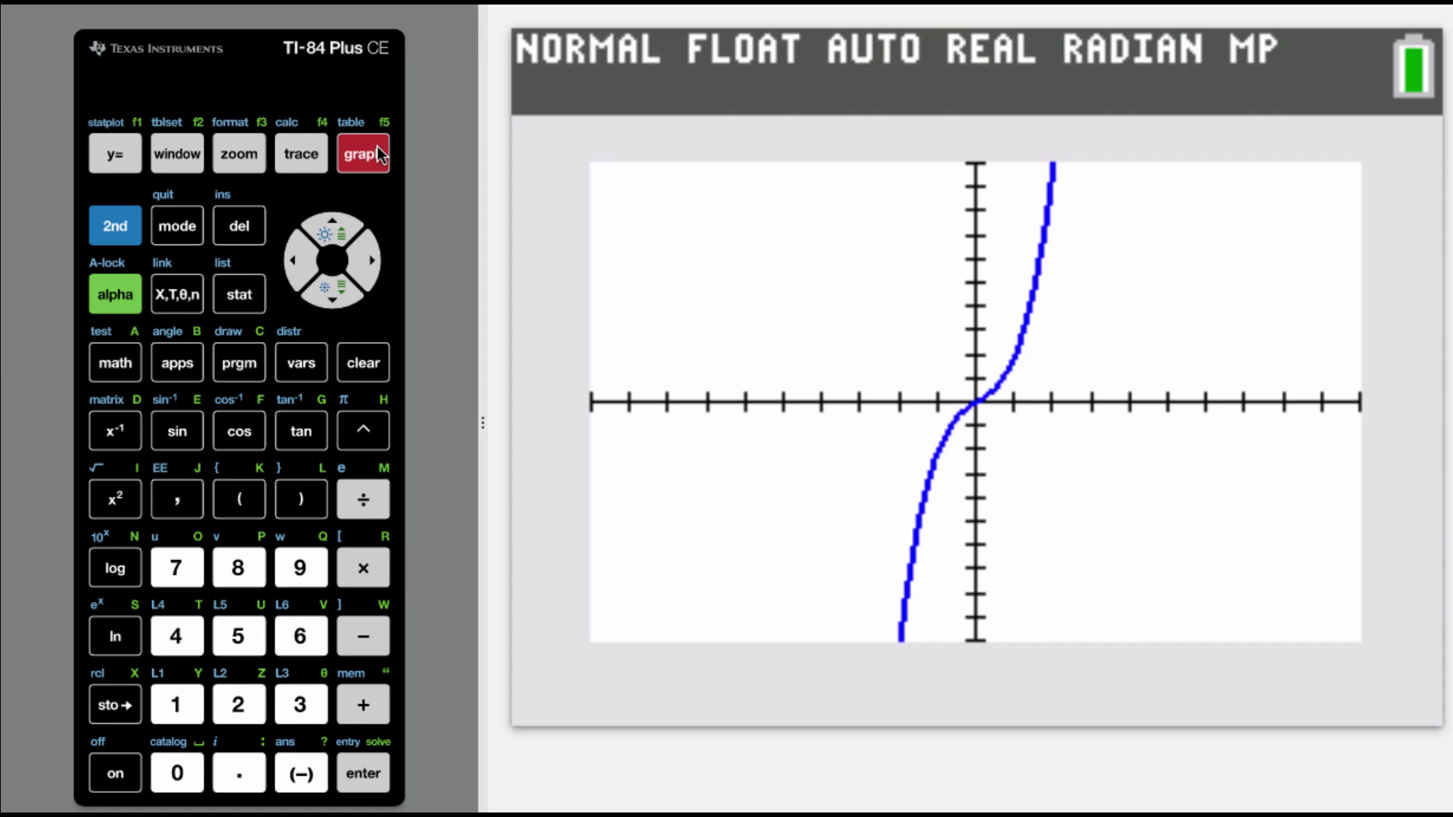
pyautogui.click(115, 154)
pyautogui.click(332, 296)
pyautogui.click(177, 294)
pyautogui.click(363, 155)
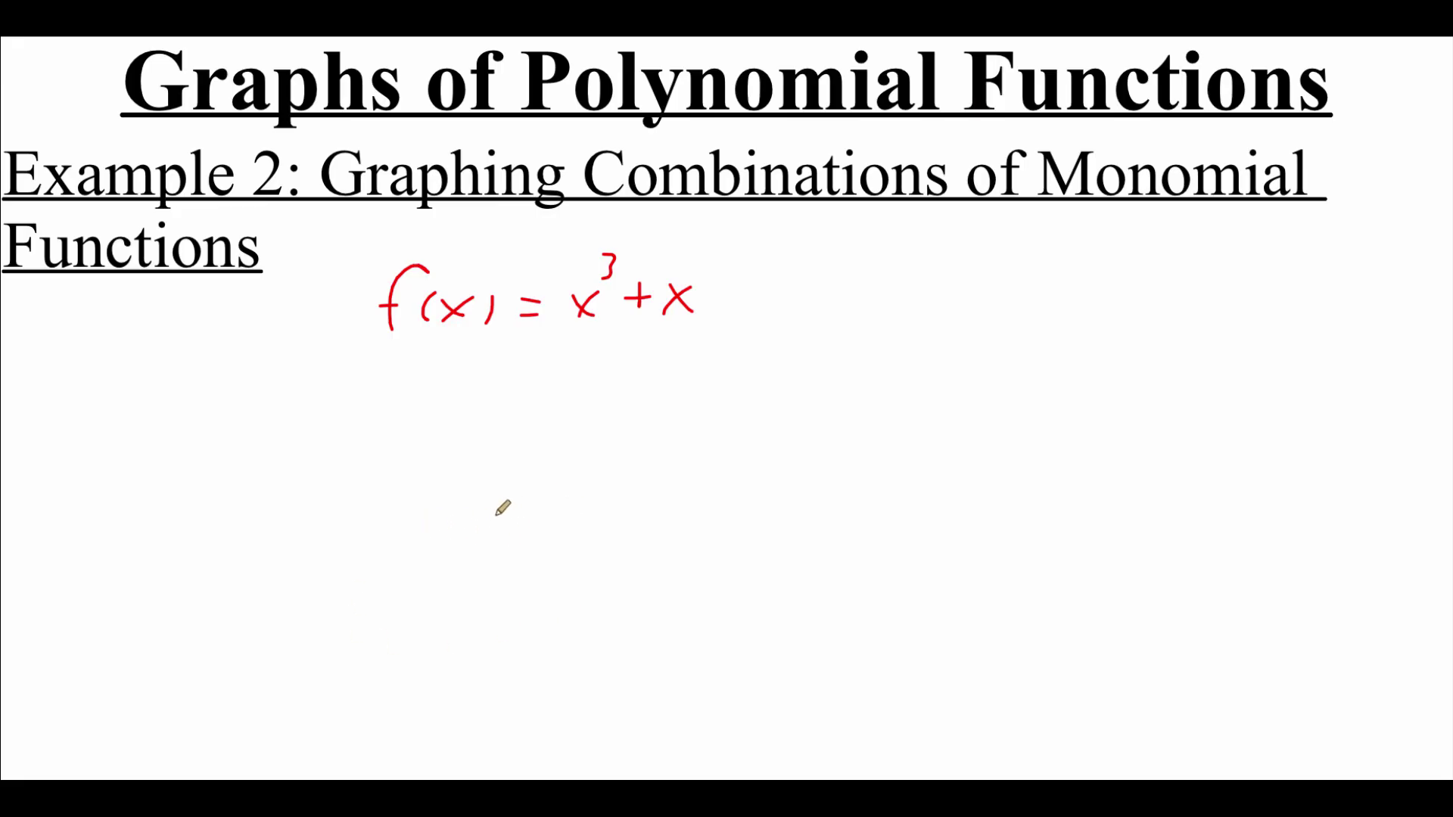
# - Write g(x) = x³ − x in green under the red f(x) equation
pyautogui.moveTo(422, 460)
pyautogui.mouseDown()
pyautogui.moveTo(424, 485)
pyautogui.moveTo(475, 463)
pyautogui.moveTo(474, 487)
pyautogui.moveTo(510, 491)
pyautogui.moveTo(548, 464)
pyautogui.moveTo(683, 439)
pyautogui.mouseUp()
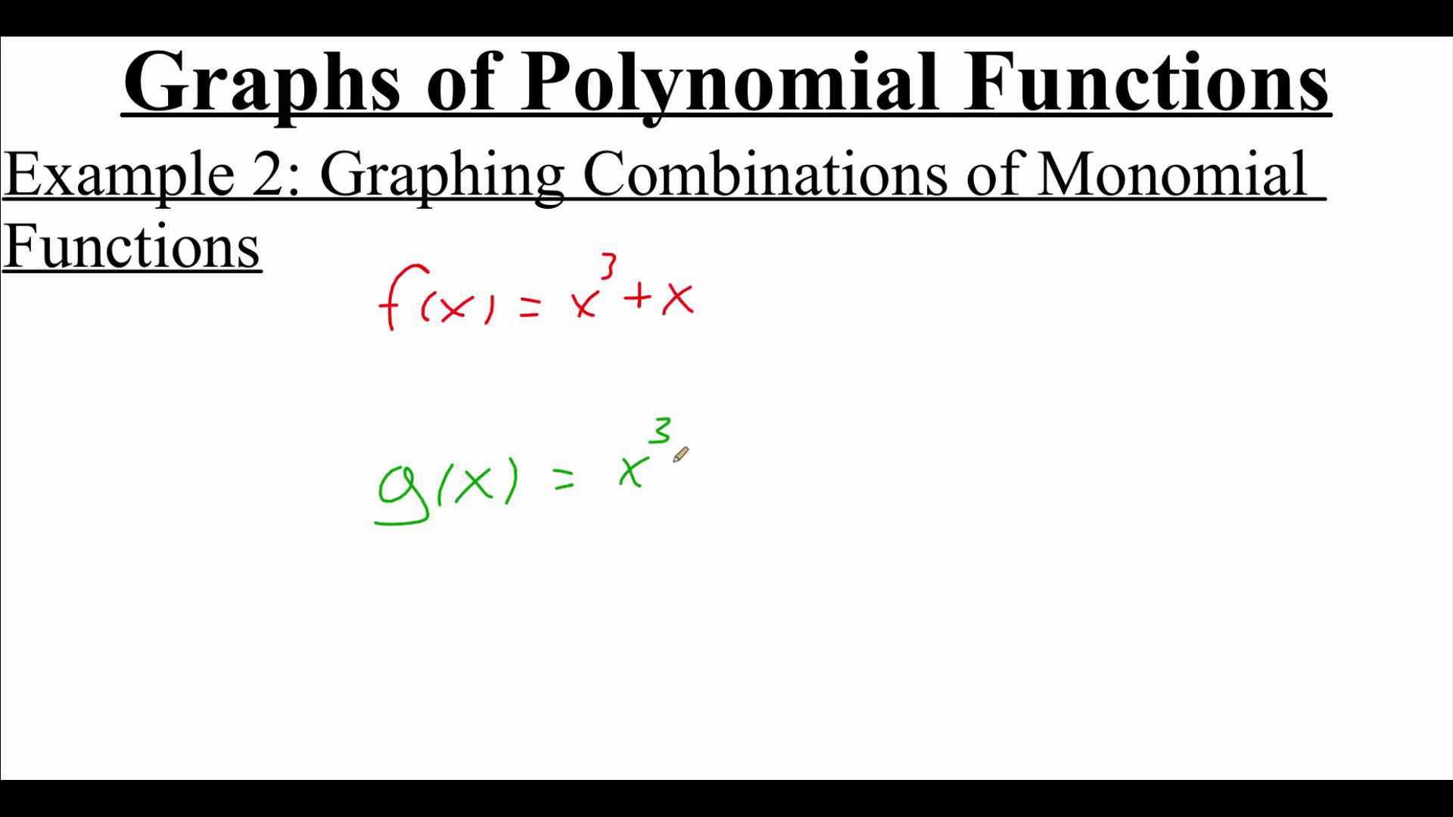
pyautogui.moveTo(676, 466)
pyautogui.mouseDown()
pyautogui.moveTo(754, 480)
pyautogui.moveTo(724, 484)
pyautogui.mouseUp()
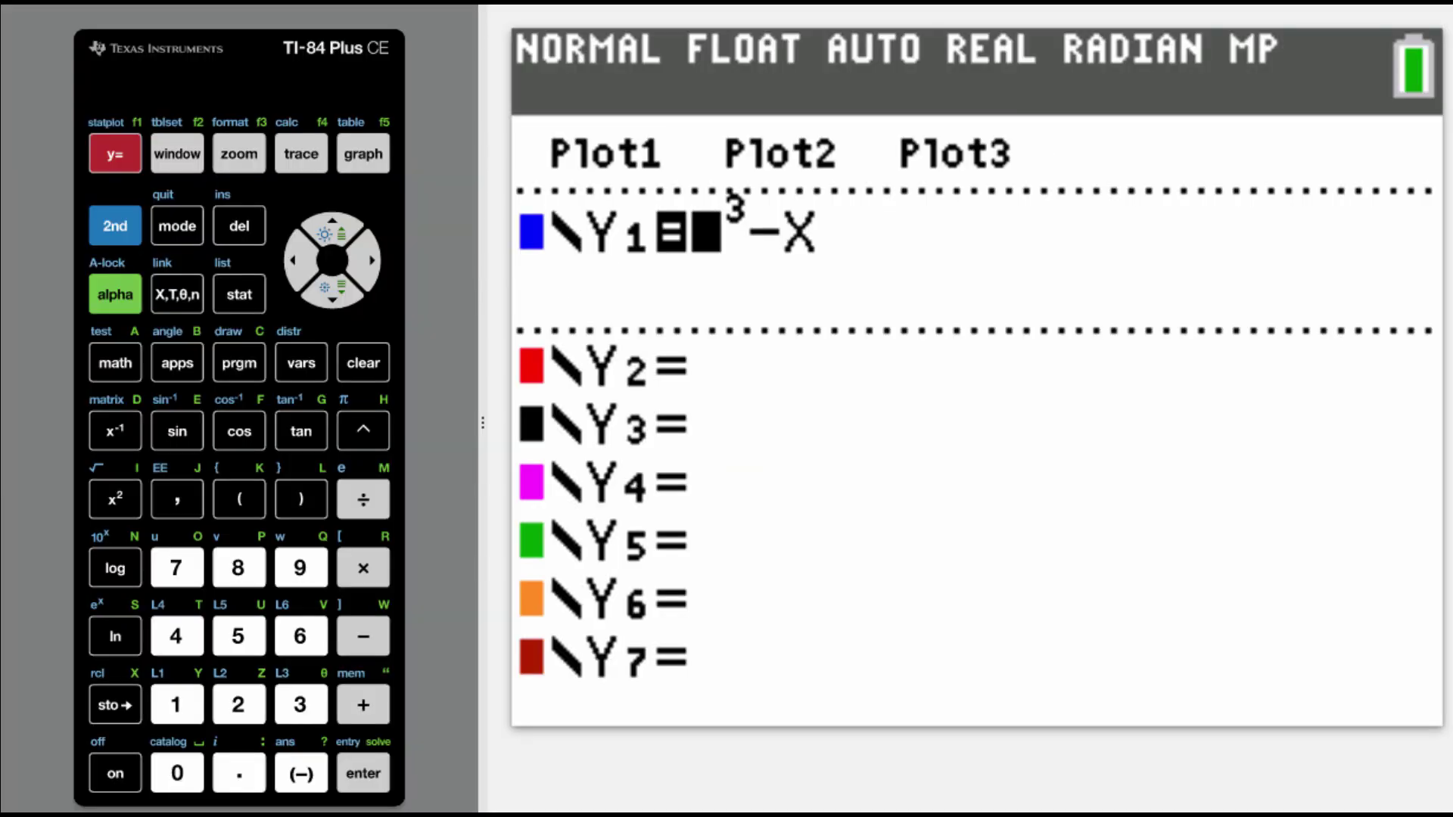
# - Graph Y1 = X³−X to show its rise and dip near the origin
pyautogui.click(367, 159)
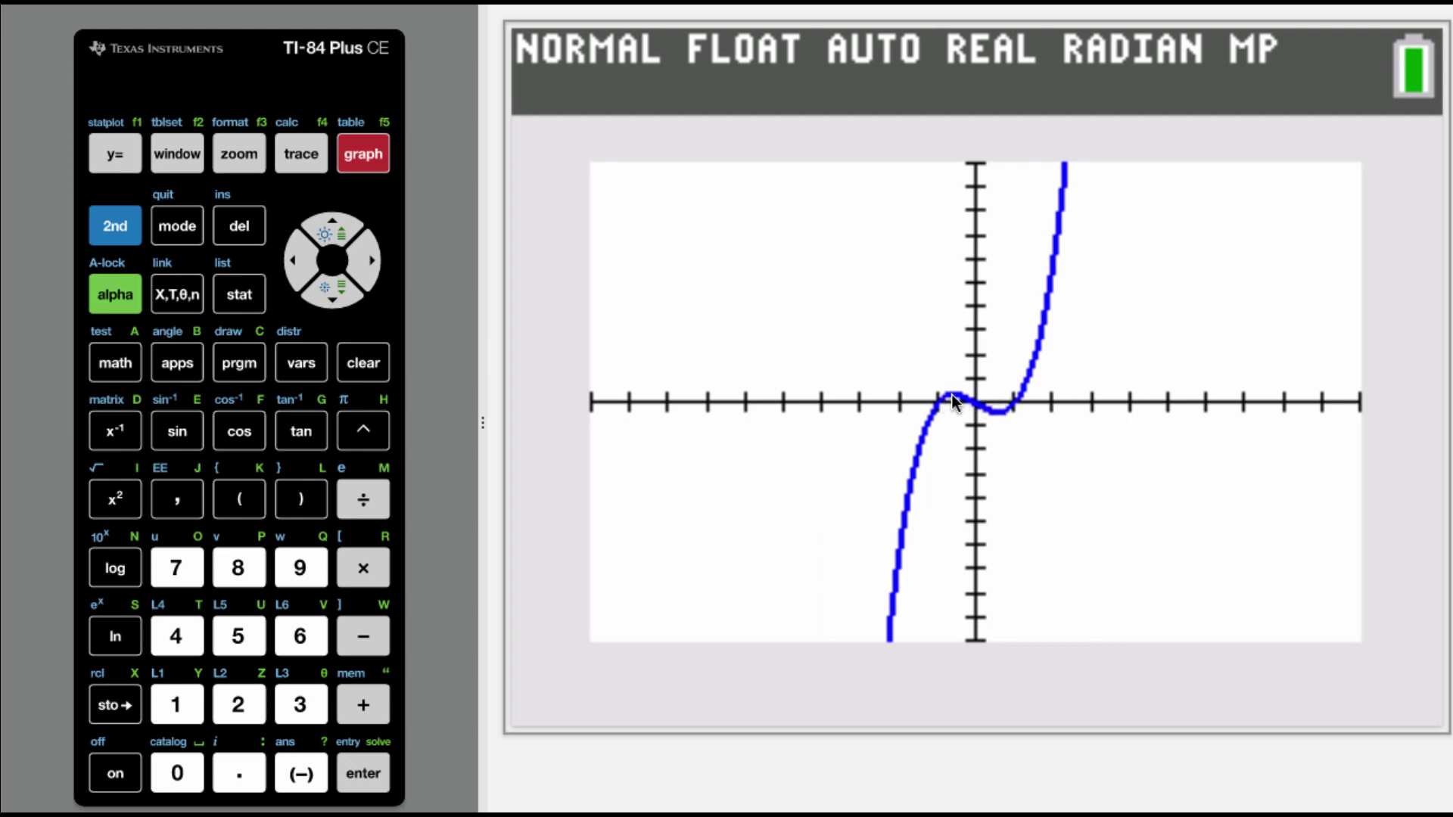
# - Find the local maximum between X=−0.909091 and X=−0.30303: (−0.57735, 0.3849002)
pyautogui.click(115, 221)
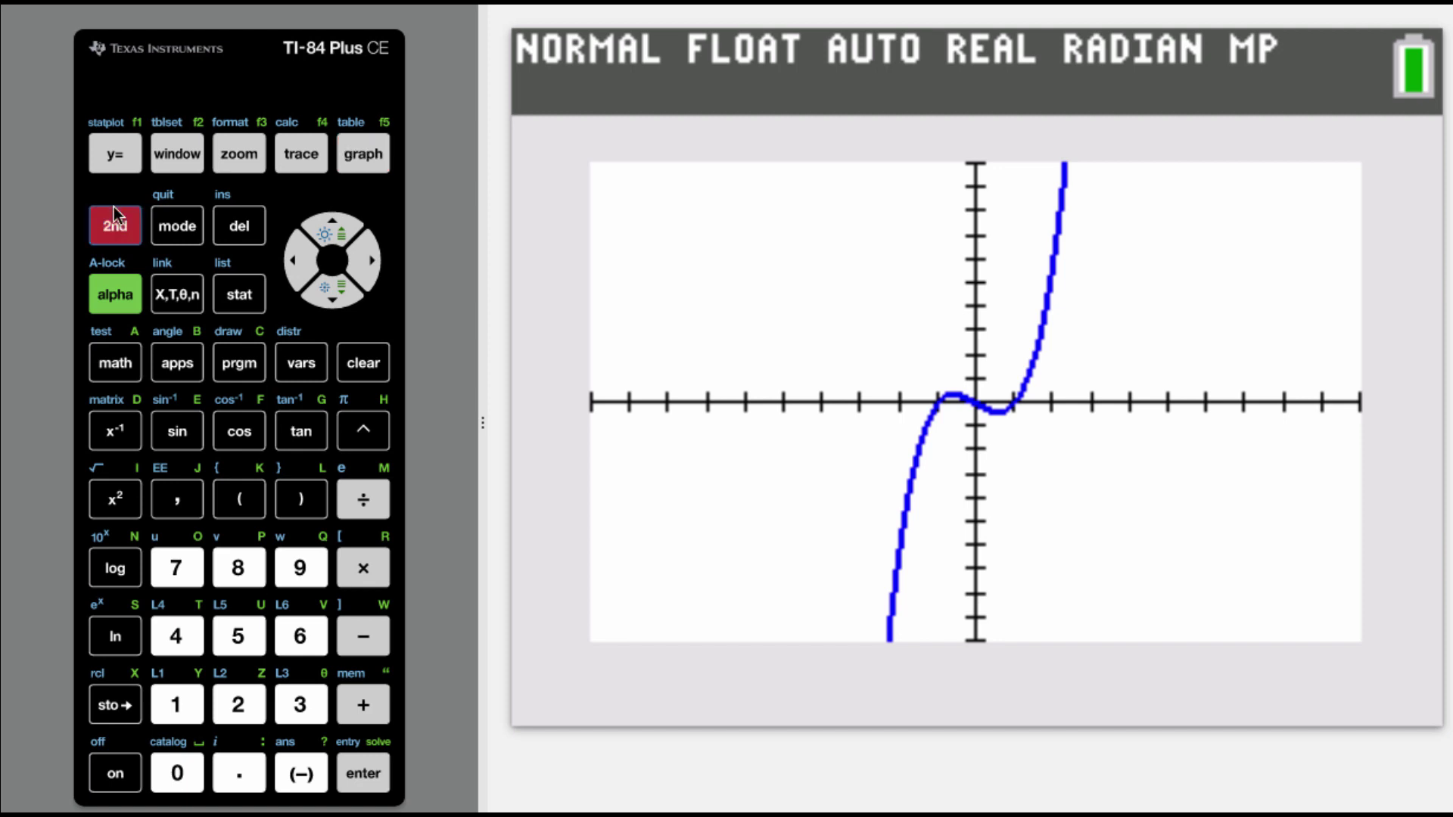
pyautogui.click(309, 159)
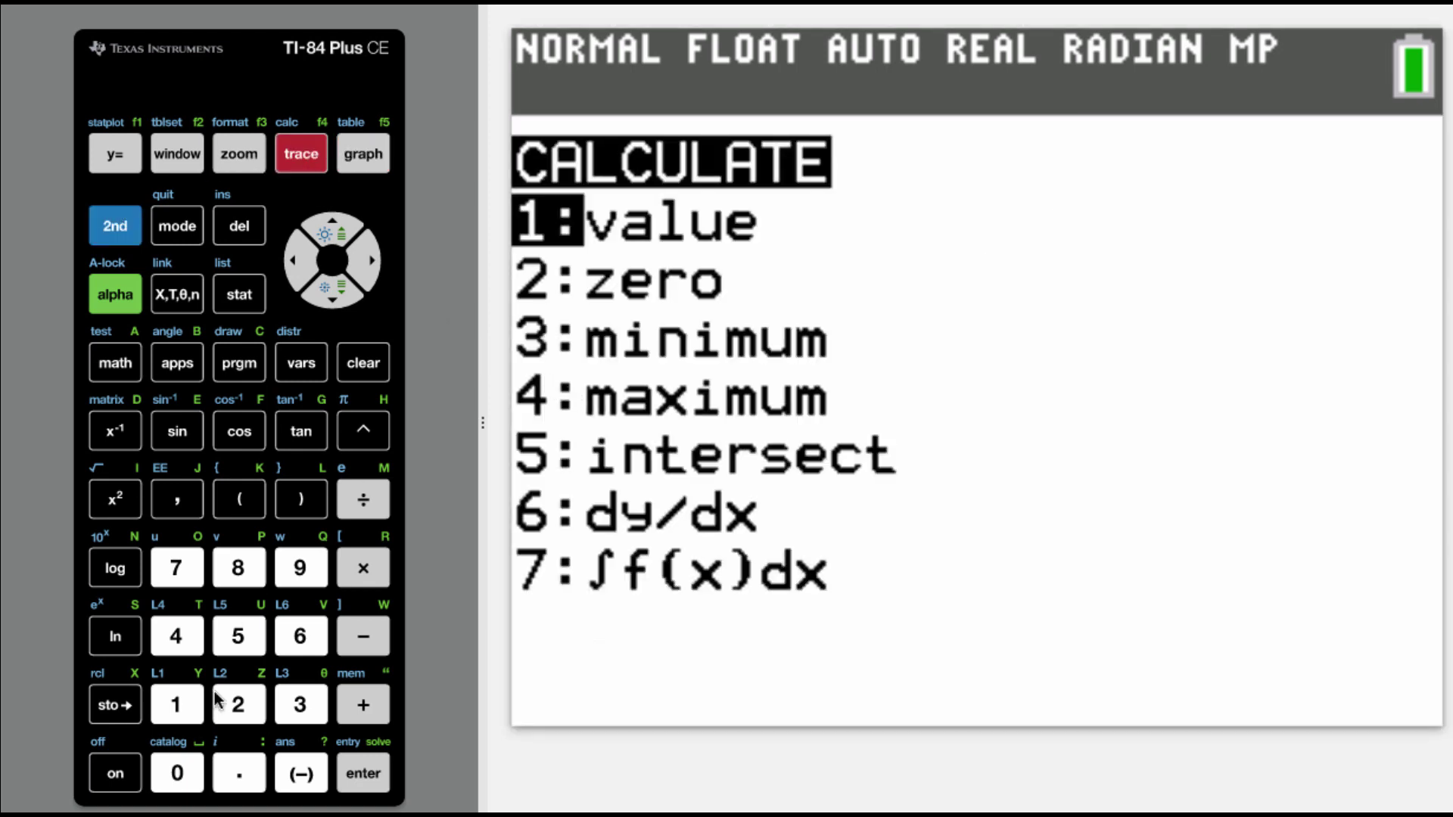
pyautogui.click(181, 643)
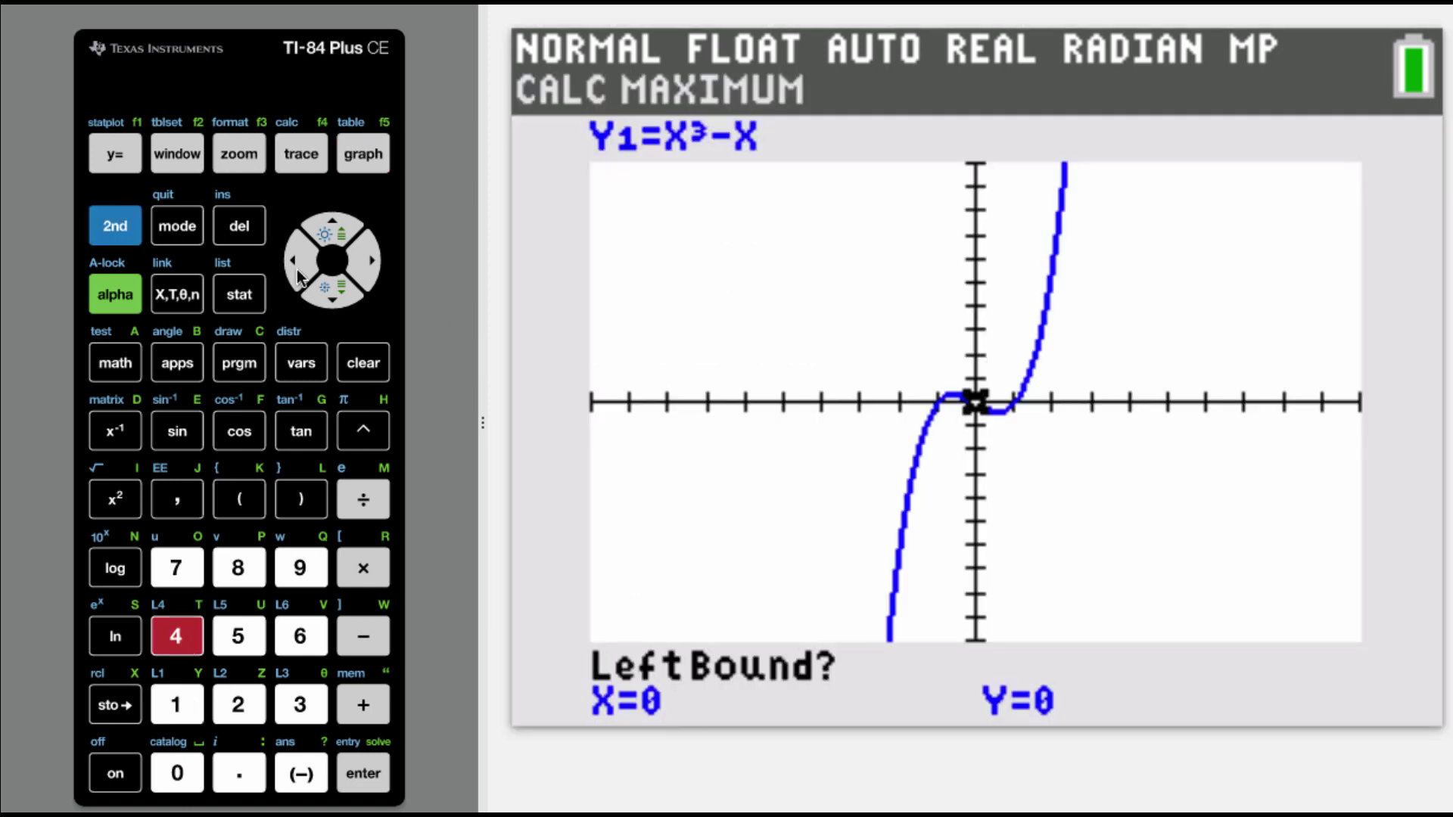
pyautogui.click(297, 270)
pyautogui.click(296, 270)
pyautogui.click(297, 269)
pyautogui.click(297, 269)
pyautogui.click(297, 269)
pyautogui.click(297, 270)
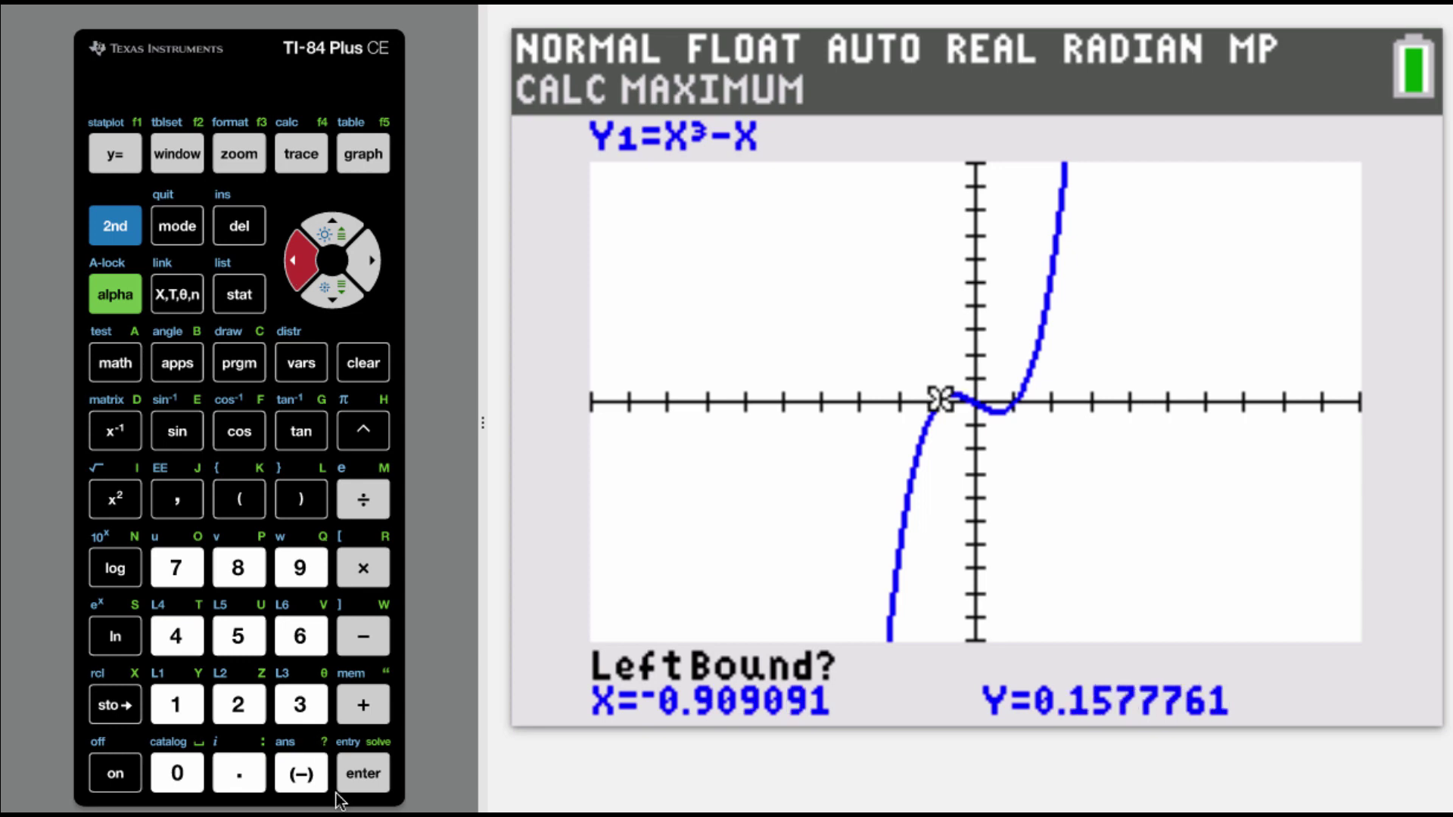
pyautogui.click(361, 780)
pyautogui.click(365, 260)
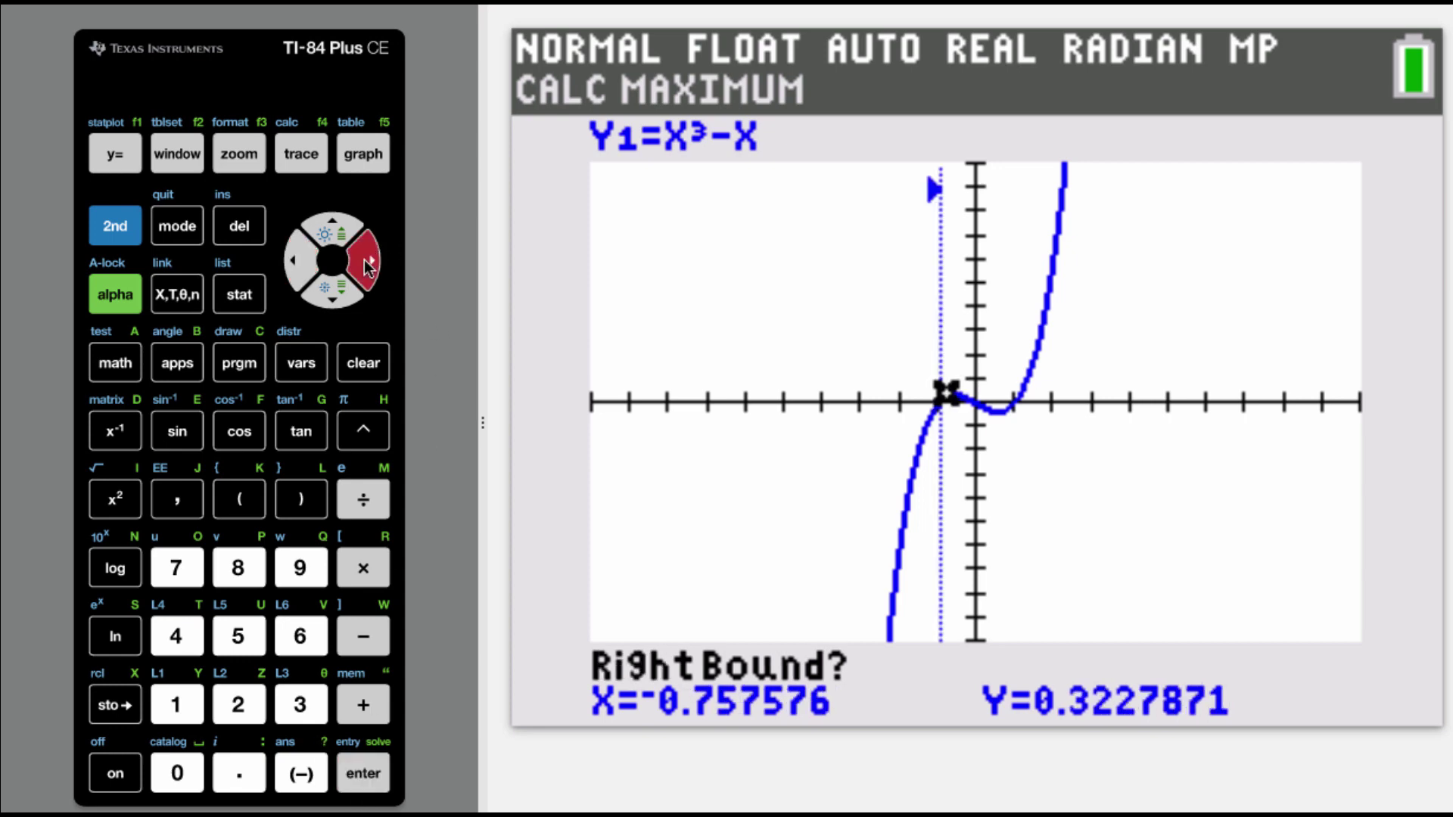
pyautogui.click(365, 261)
pyautogui.click(365, 260)
pyautogui.click(365, 260)
pyautogui.click(365, 773)
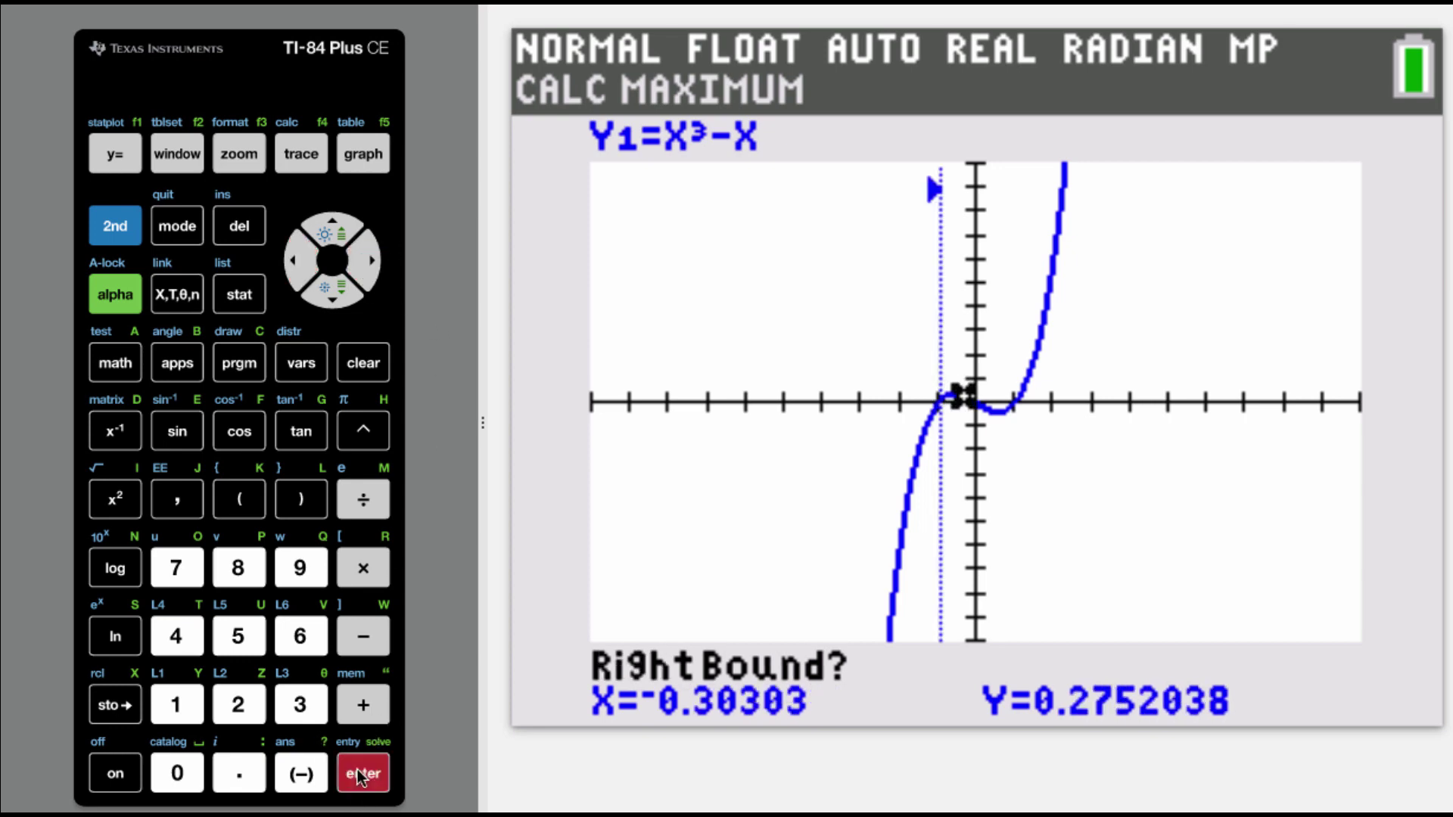
pyautogui.click(364, 774)
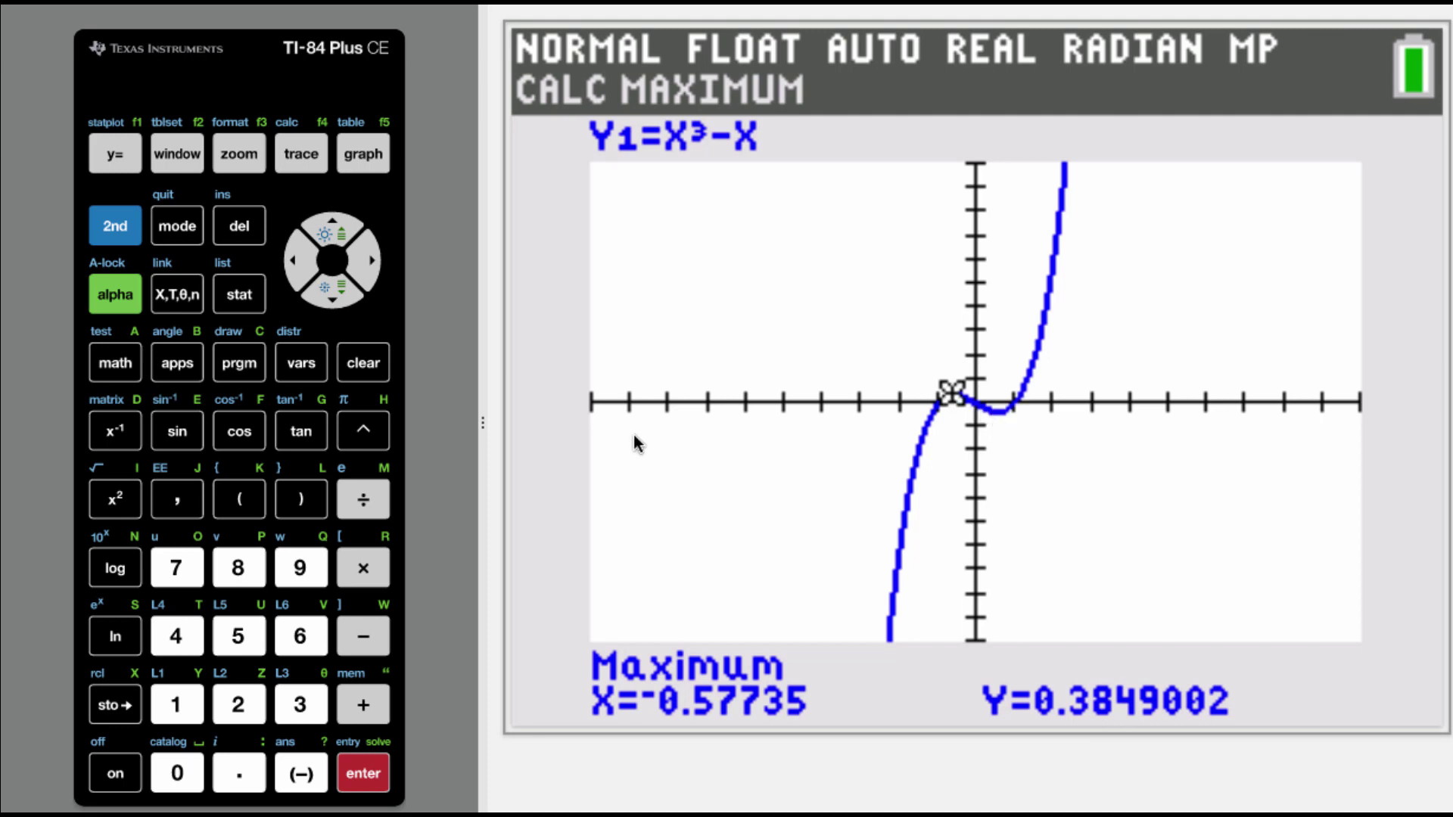
# - Use 3:minimum to find the local minimum at (0.5773497, −0.3849)
pyautogui.press('shift')
pyautogui.press('F4')
pyautogui.press('3')
pyautogui.press('Right')
pyautogui.press('Right')
pyautogui.press('Right')
pyautogui.press('Right')
pyautogui.press('Right')
pyautogui.press('Return')
pyautogui.press('Right')
pyautogui.press('Right')
pyautogui.press('Right')
pyautogui.press('Right')
pyautogui.press('Return')
pyautogui.press('Return')
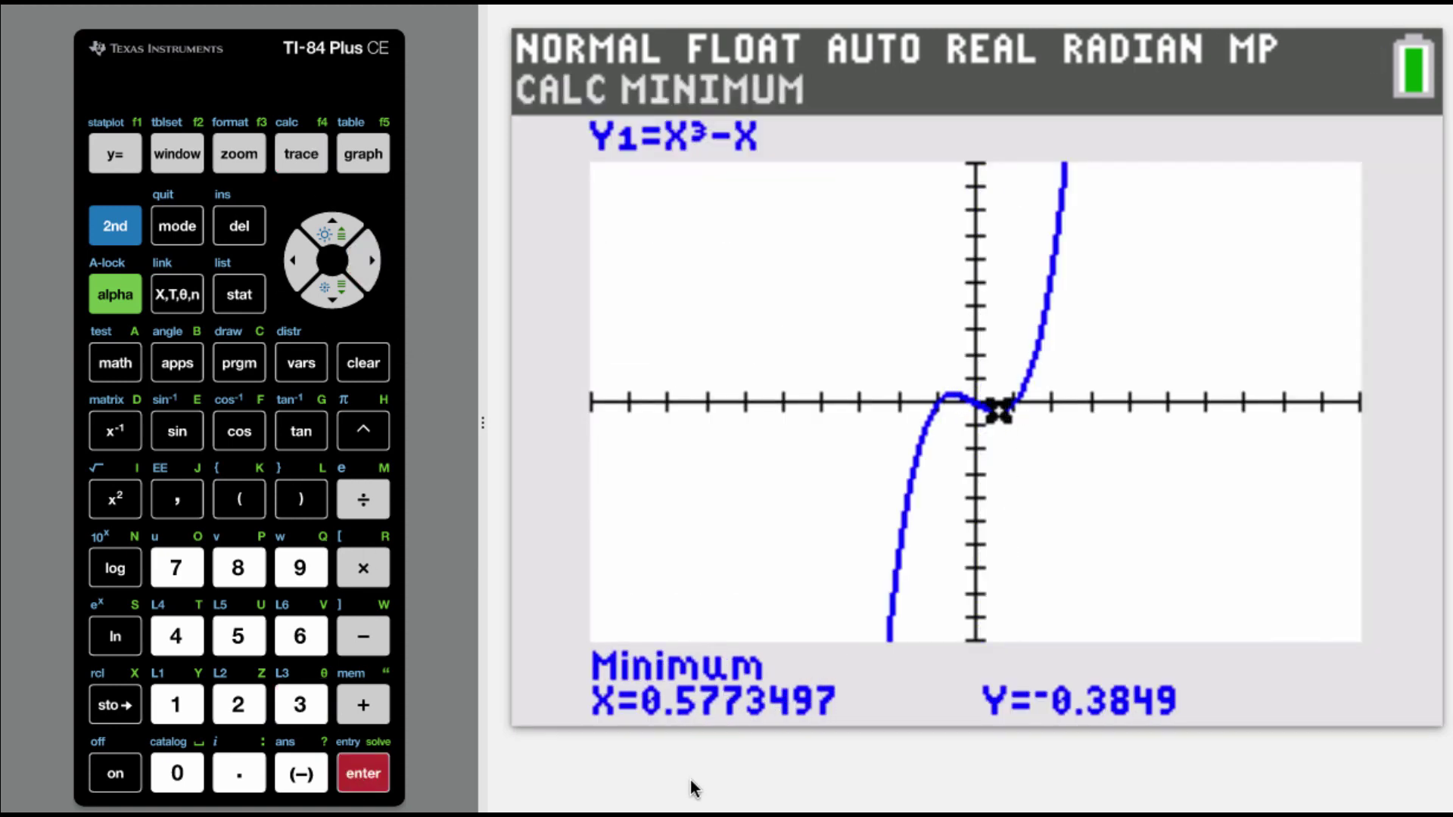